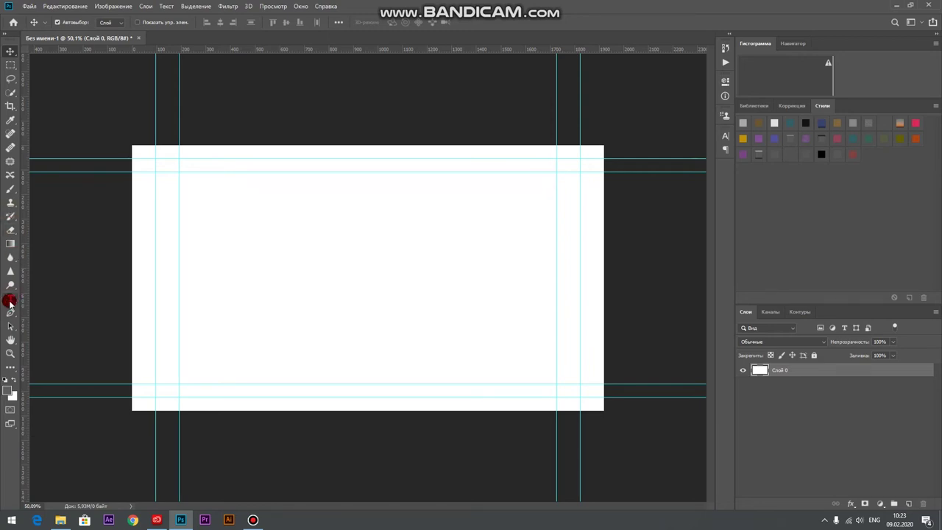
- Type the word TEXT in Cambria Bold on the canvas and select it
left_click(10, 300)
left_click(234, 276)
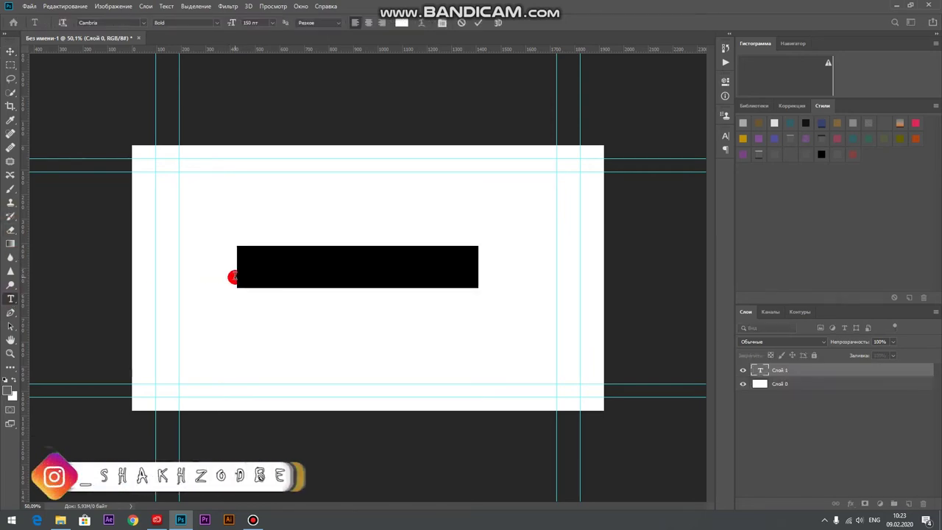
key("BackSpace")
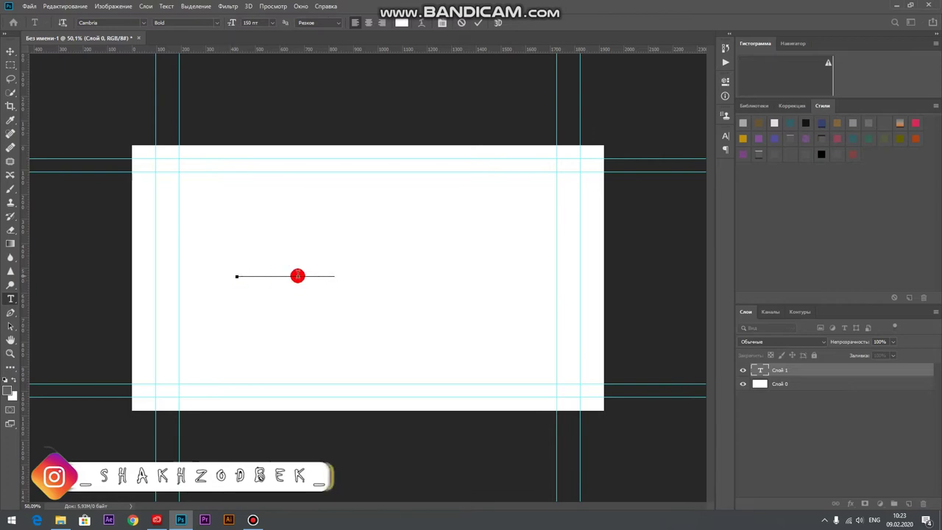
left_click_drag(336, 270, 210, 271)
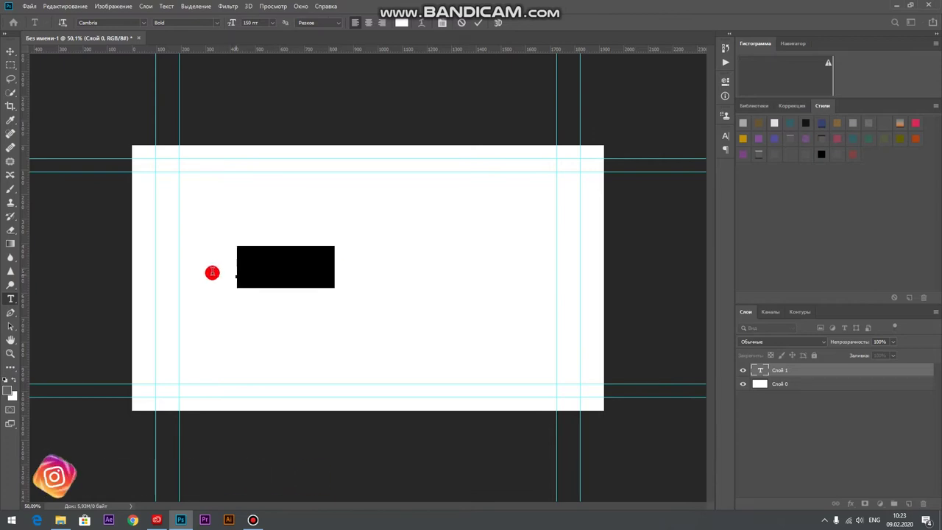
- Set the TEXT colour to pure red ff0000
left_click(400, 24)
left_click_drag(662, 237, 785, 204)
left_click(829, 223)
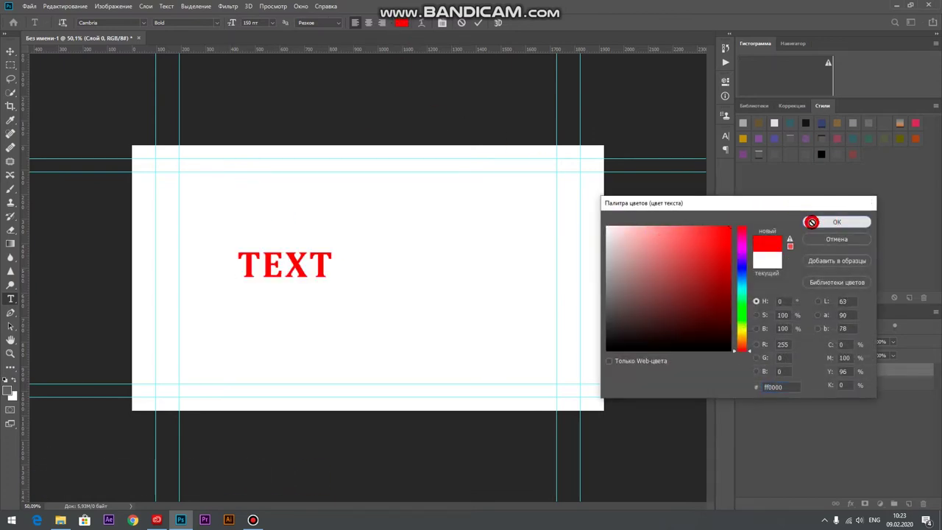
left_click(11, 50)
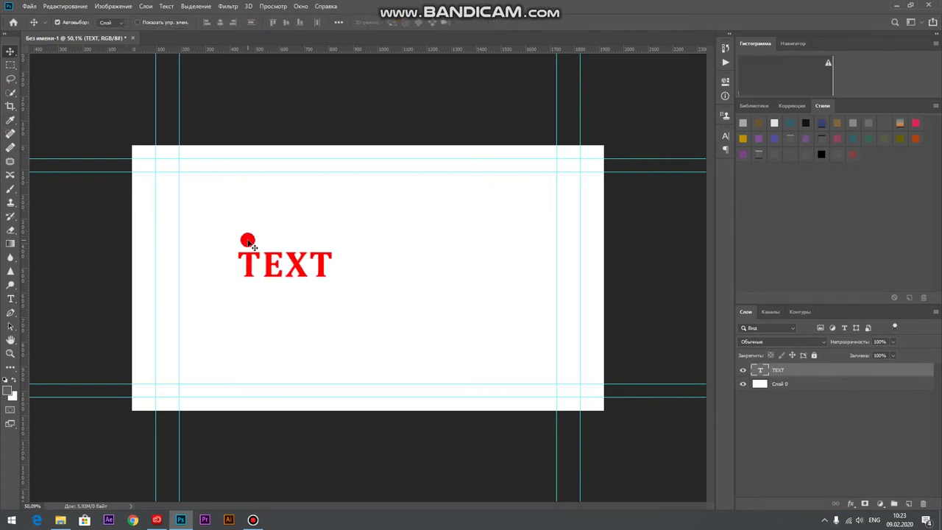
- Scale TEXT up to about double size and move it lower on the canvas
key("ctrl+t")
left_click_drag(334, 247, 451, 196)
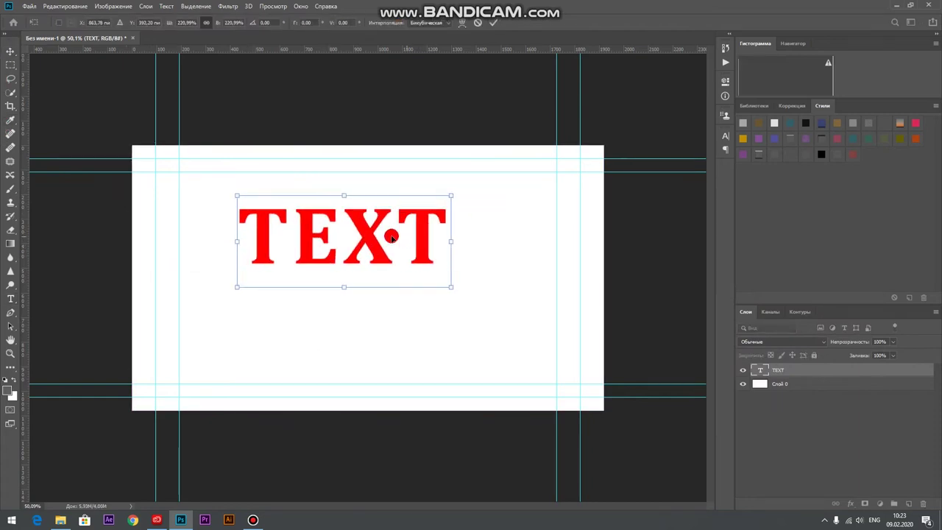
left_click_drag(407, 237, 407, 285)
left_click(494, 23)
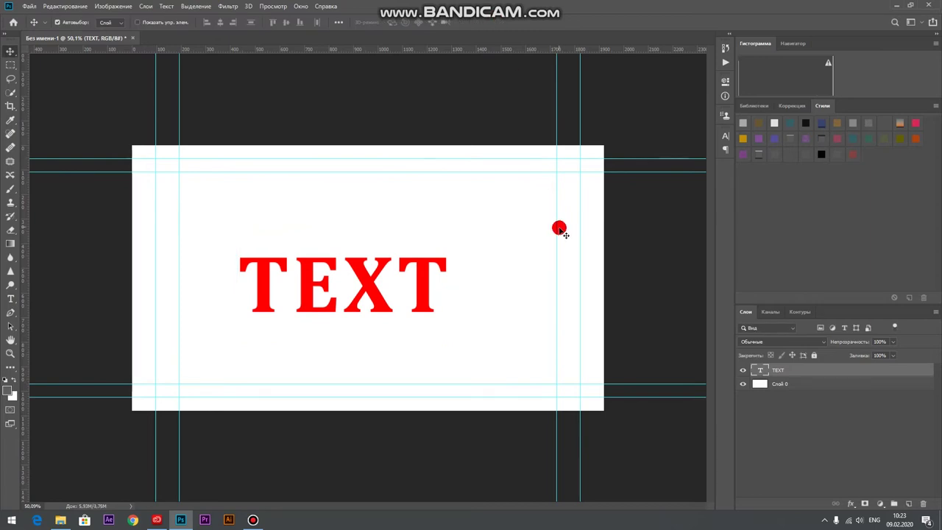
left_click(840, 475)
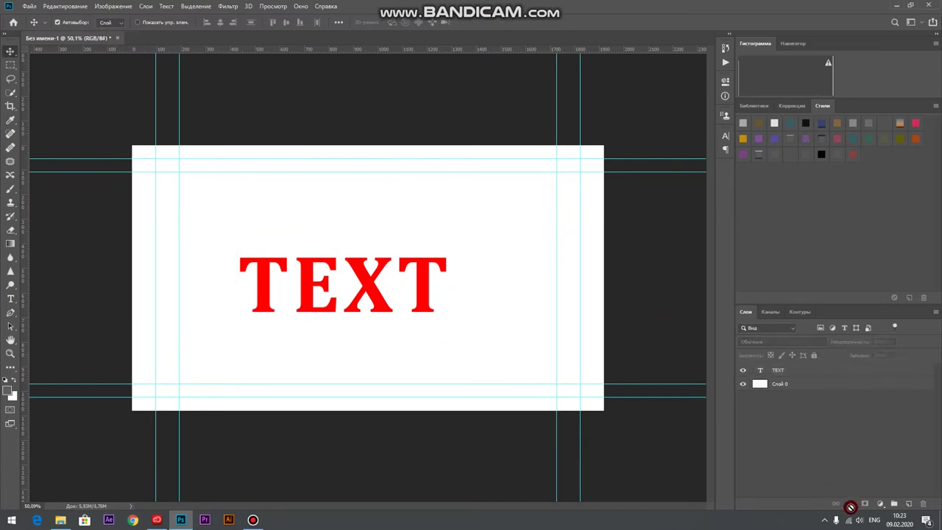
left_click(791, 371)
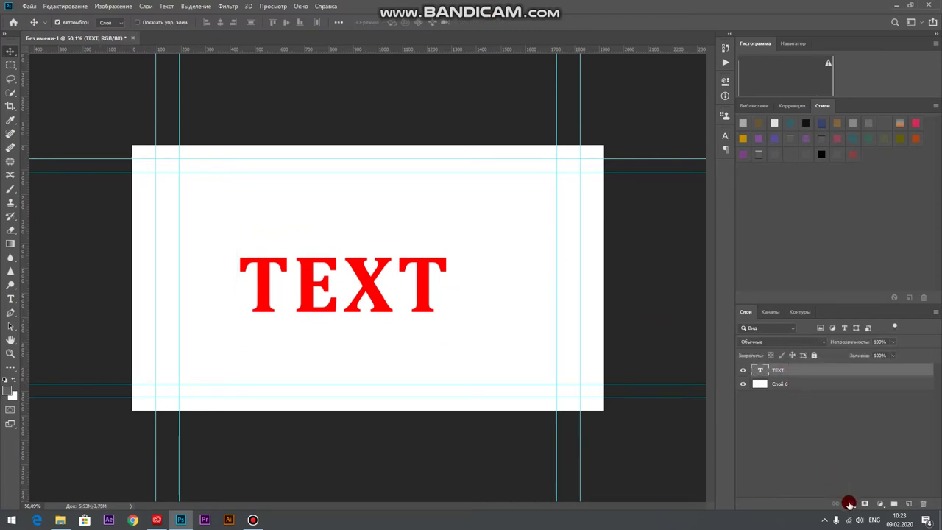
- Add a Drop Shadow to TEXT with 45% opacity and 35% spread
left_click(849, 503)
left_click(859, 497)
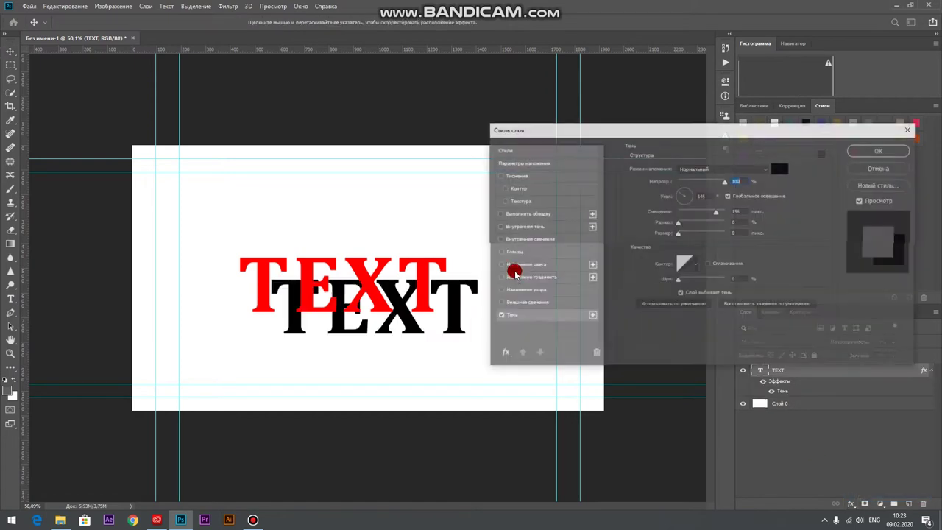
left_click_drag(620, 134, 725, 128)
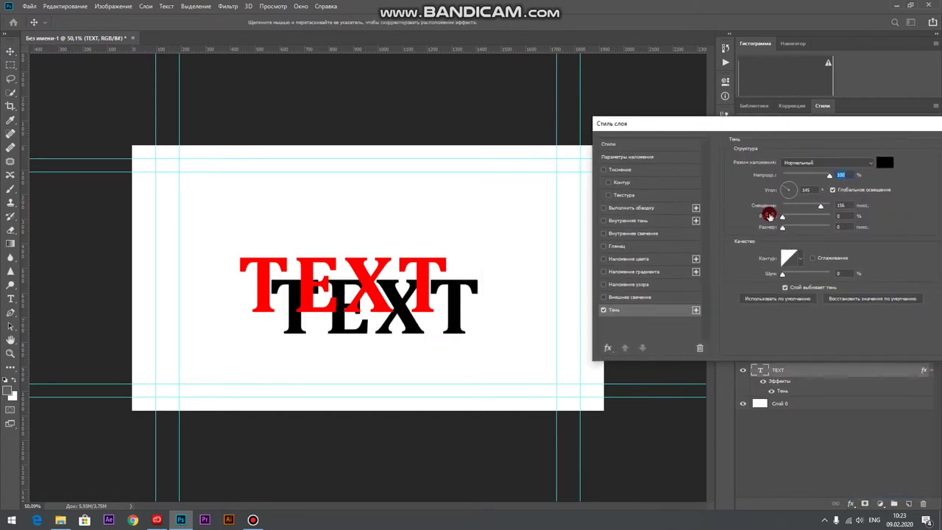
mouse_move(829, 177)
left_mouse_down()
mouse_move(807, 178)
mouse_move(809, 195)
mouse_move(790, 218)
mouse_move(813, 216)
mouse_move(807, 229)
mouse_move(812, 221)
left_mouse_up()
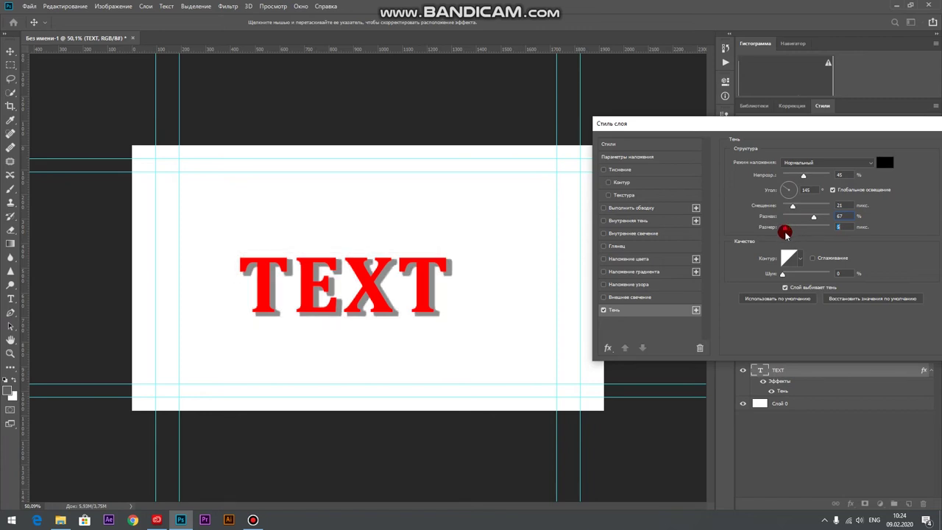
mouse_move(813, 221)
left_mouse_down()
mouse_move(798, 219)
mouse_move(790, 234)
left_mouse_up()
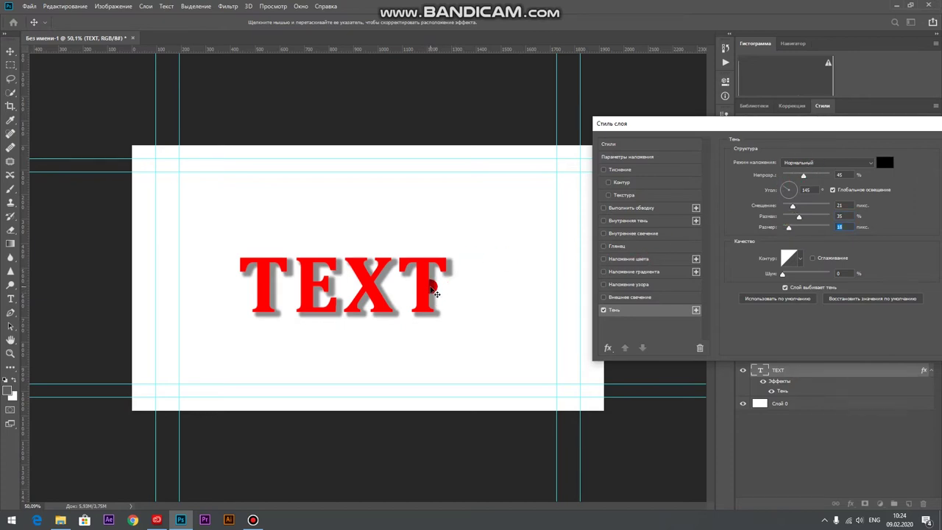
- Drag the shadow up and left of the word, then apply the effect
mouse_move(278, 274)
left_mouse_down()
mouse_move(236, 261)
mouse_move(266, 361)
mouse_move(268, 294)
mouse_move(282, 272)
mouse_move(275, 251)
mouse_move(309, 248)
left_mouse_up()
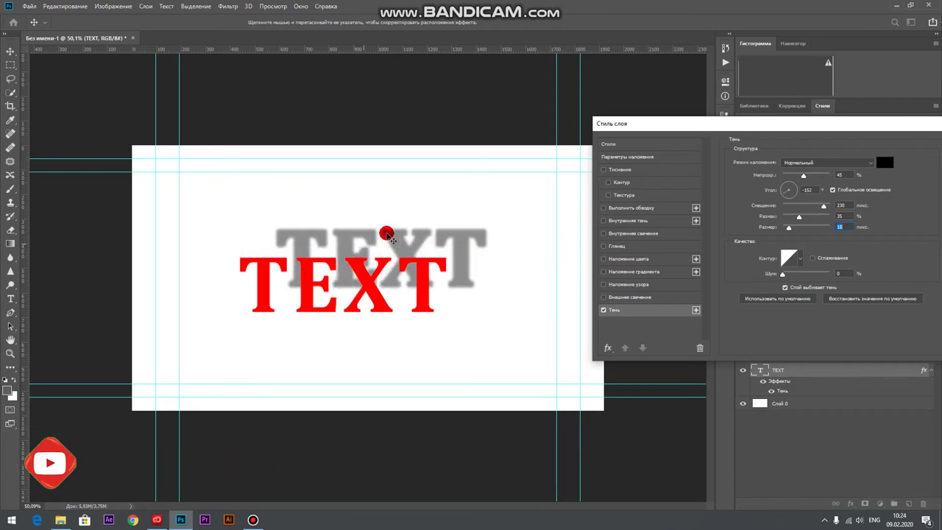
left_click_drag(308, 248, 336, 225)
left_click_drag(746, 122, 601, 141)
left_click(835, 164)
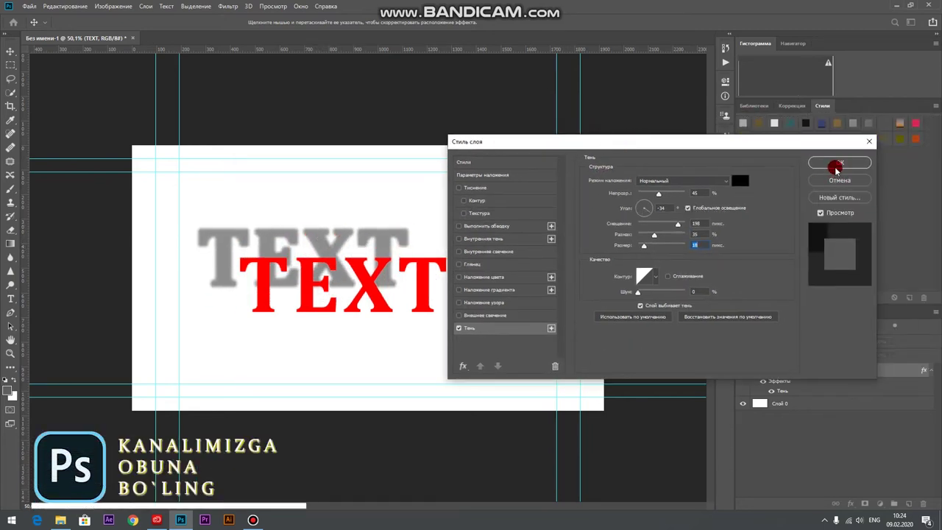
left_click(514, 235)
left_click(825, 438)
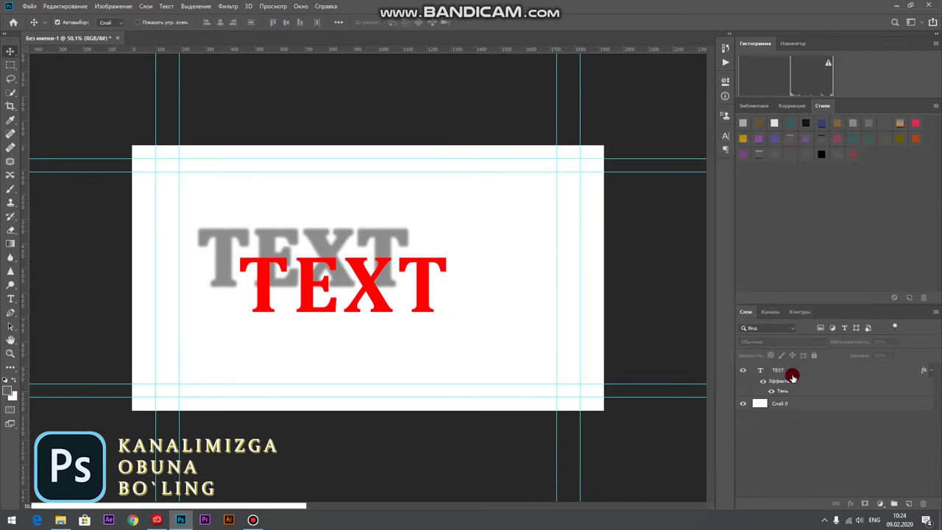
left_click(786, 372)
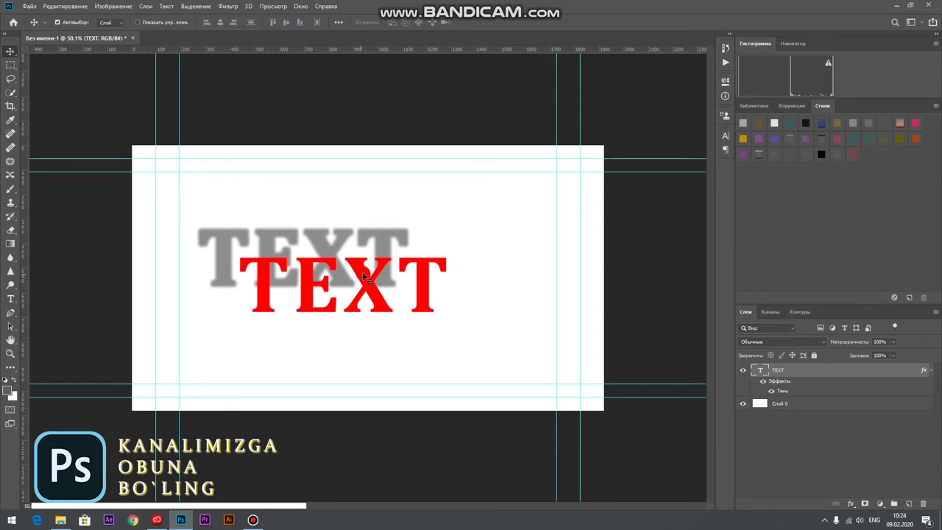
- Split the drop shadow onto its own Тень TEXT layer and move it above the red TEXT
left_click(145, 6)
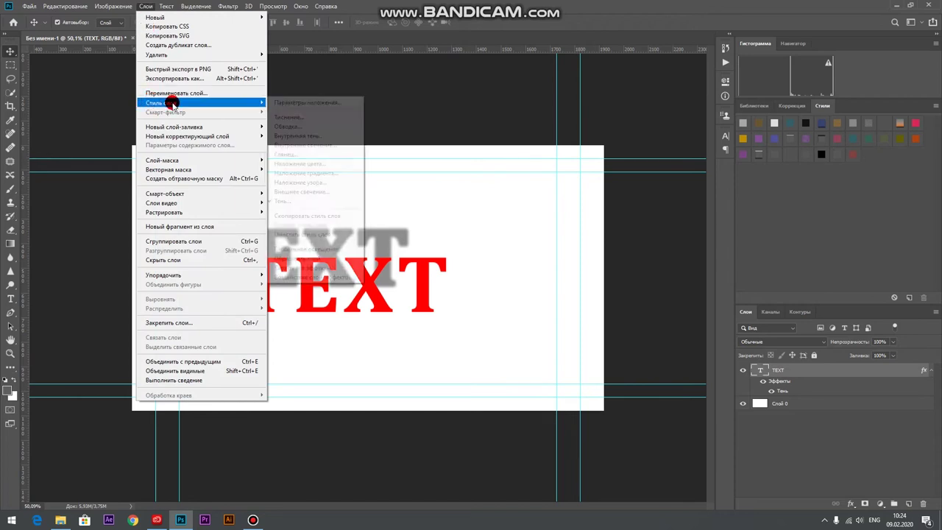
mouse_move(161, 103)
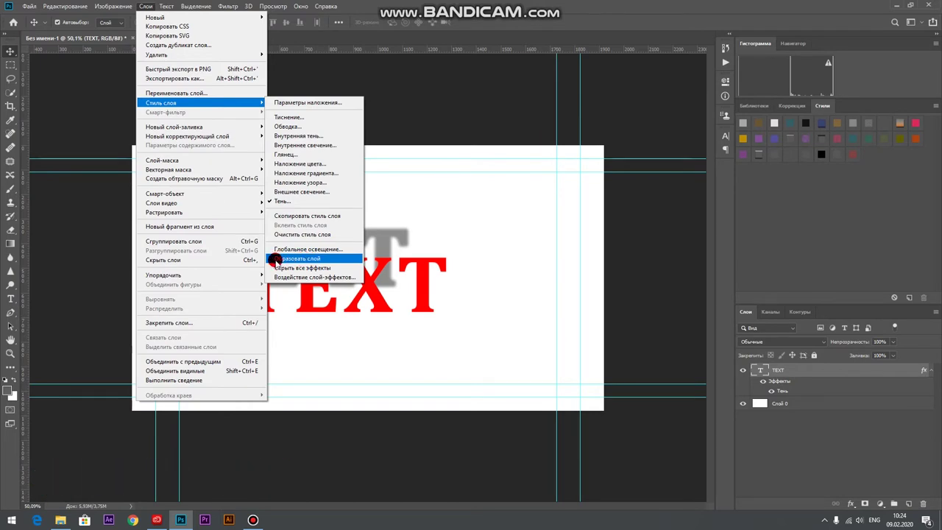
left_click(316, 259)
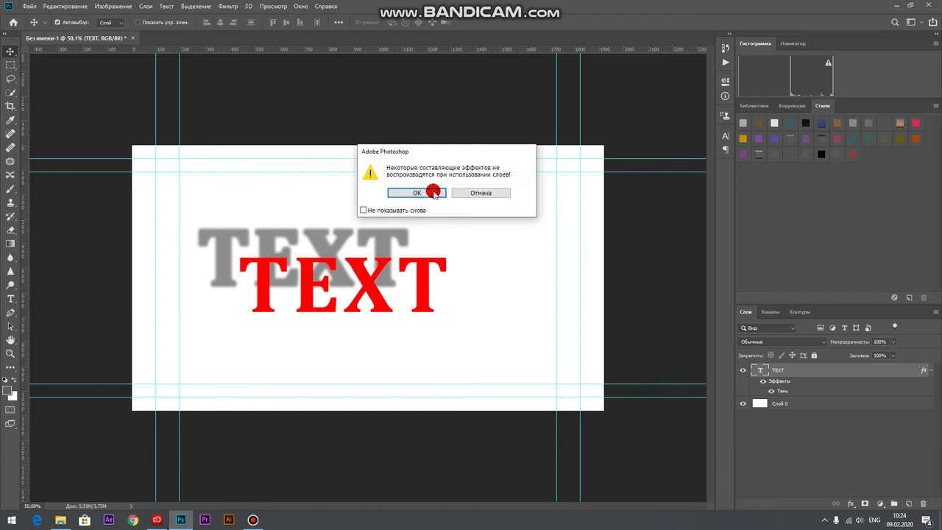
left_click(363, 210)
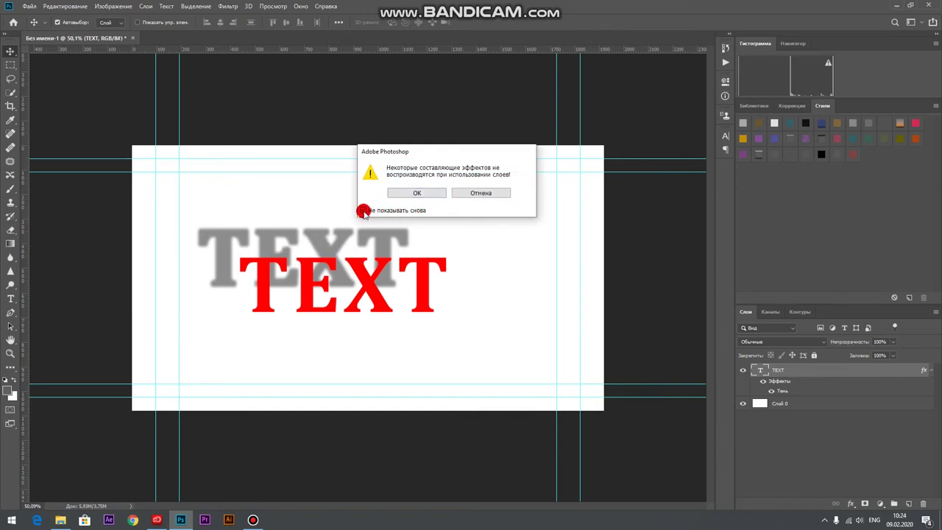
left_click_drag(412, 194, 367, 209)
left_click(411, 193)
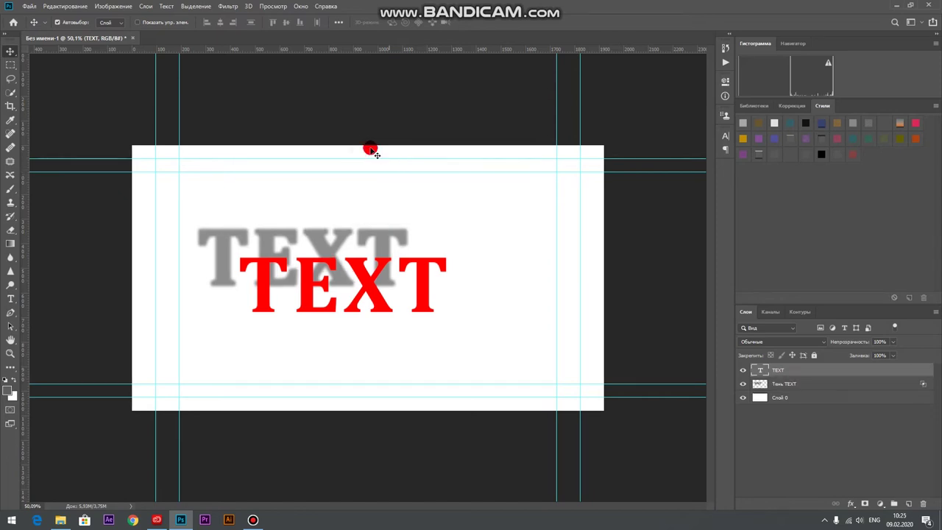
mouse_move(323, 243)
left_mouse_down()
mouse_move(346, 211)
mouse_move(322, 208)
mouse_move(413, 234)
left_mouse_up()
left_click(784, 371)
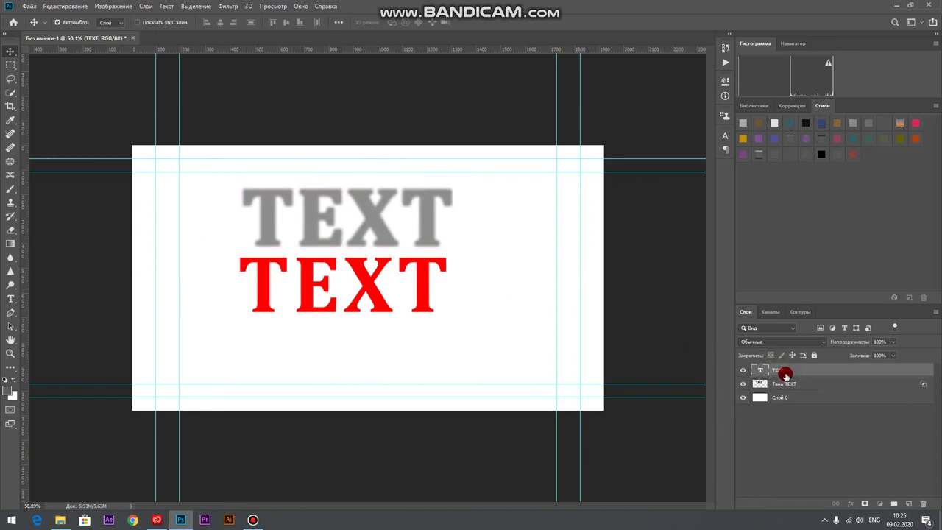
- Move the Тень TEXT shadow down behind the red word and raise TEXT about 20 px
left_click(787, 386)
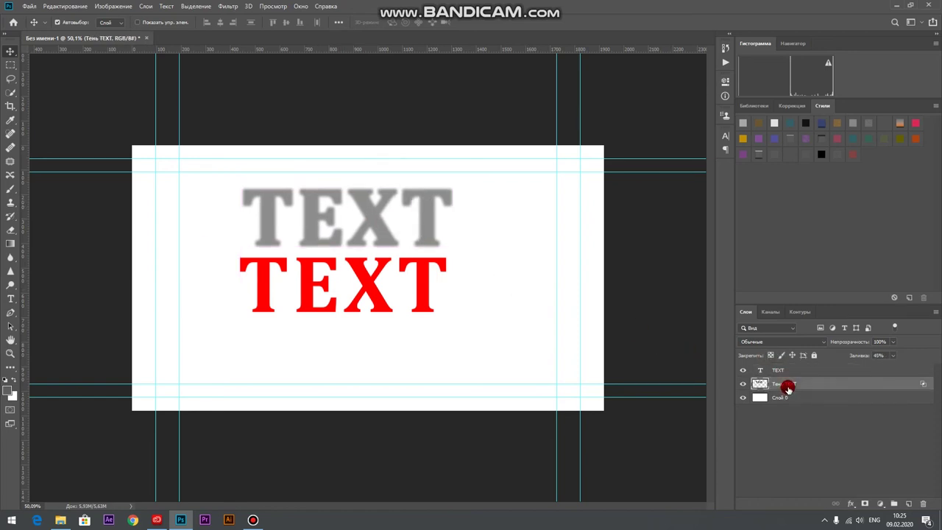
left_click_drag(390, 234, 390, 266)
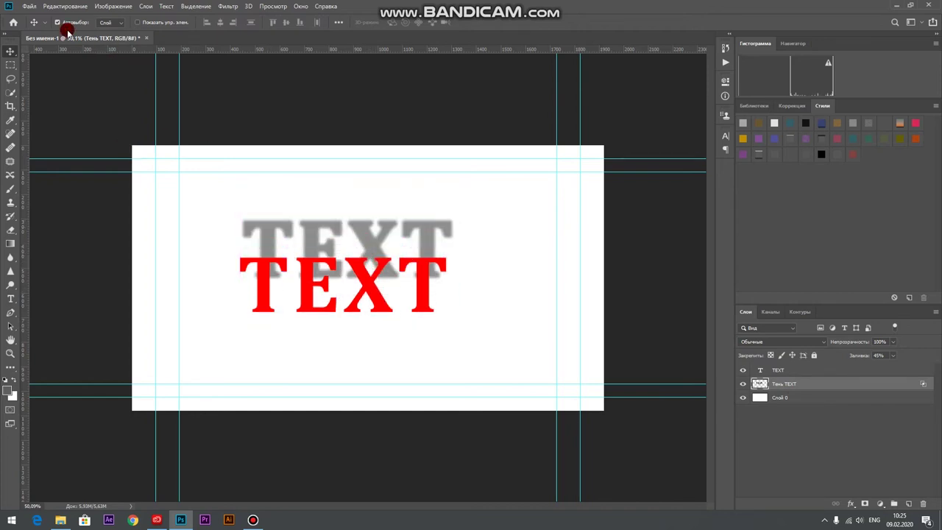
mouse_move(377, 236)
left_mouse_down()
mouse_move(382, 250)
mouse_move(358, 243)
mouse_move(358, 228)
left_mouse_up()
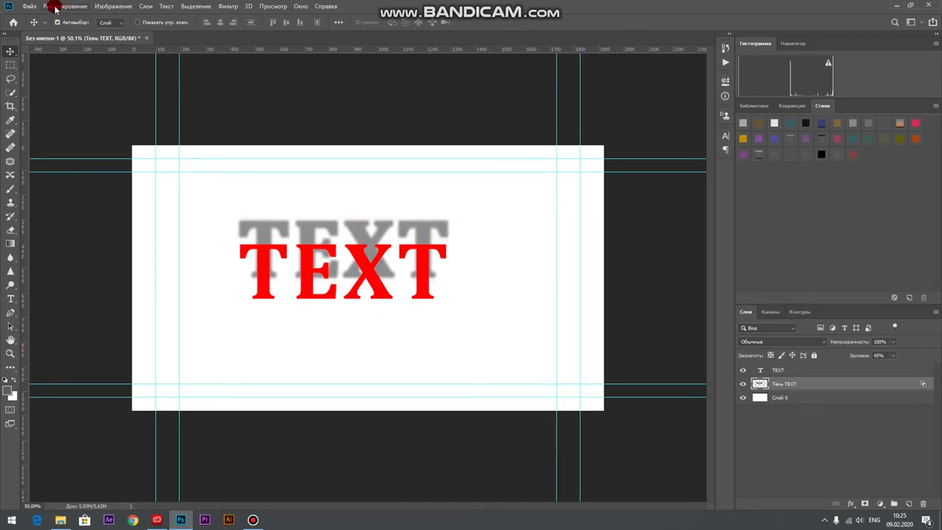
left_click(59, 6)
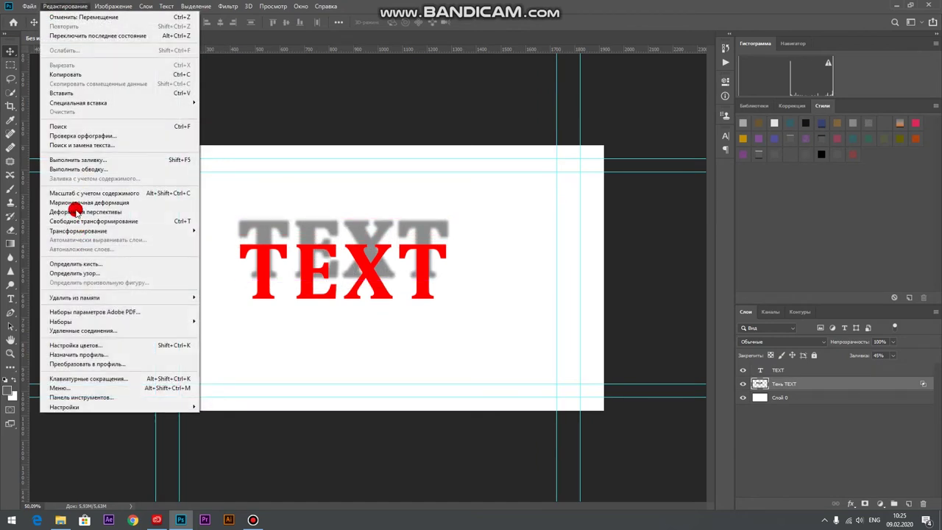
mouse_move(77, 231)
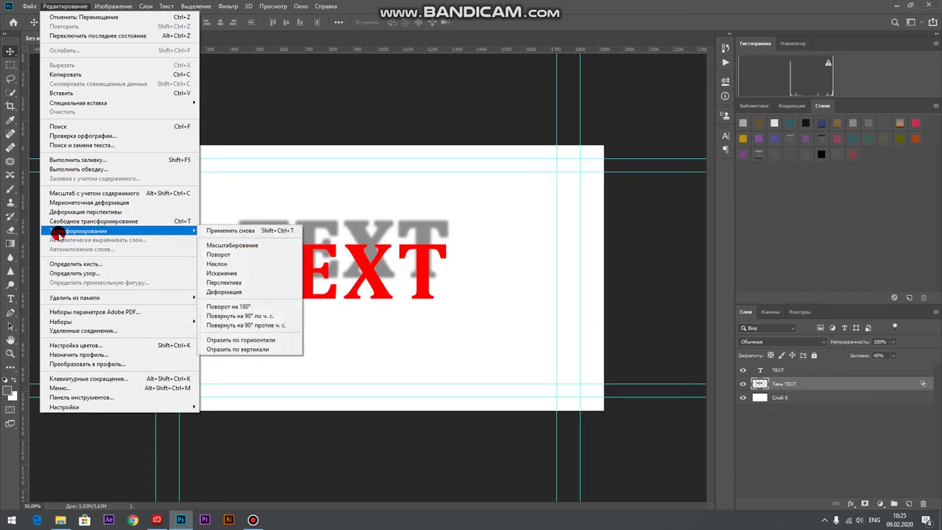
- Squash the Тень TEXT shadow to about 59% height with a slight 0.72° slant
left_click(212, 264)
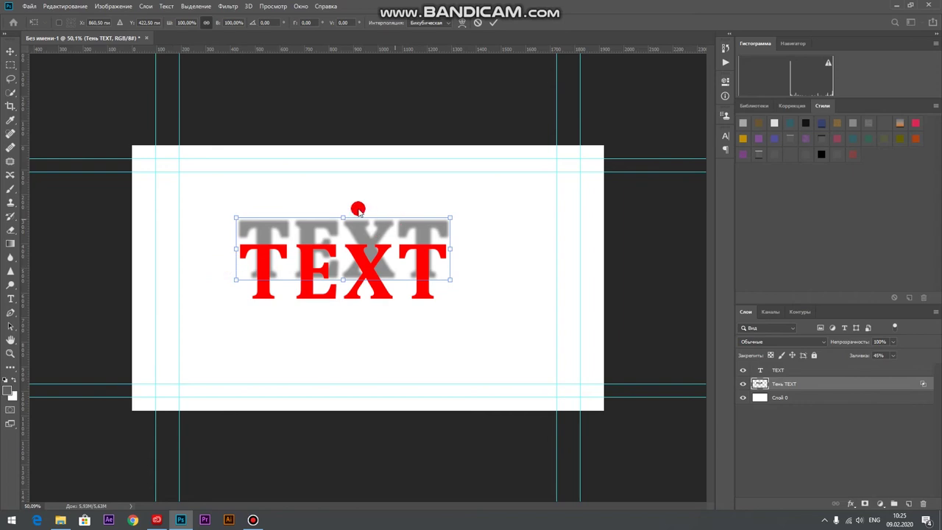
mouse_move(353, 226)
left_mouse_down()
mouse_move(352, 244)
mouse_move(444, 296)
mouse_move(500, 293)
mouse_move(498, 269)
mouse_move(551, 243)
mouse_move(497, 270)
left_mouse_up()
left_click_drag(329, 236, 313, 292)
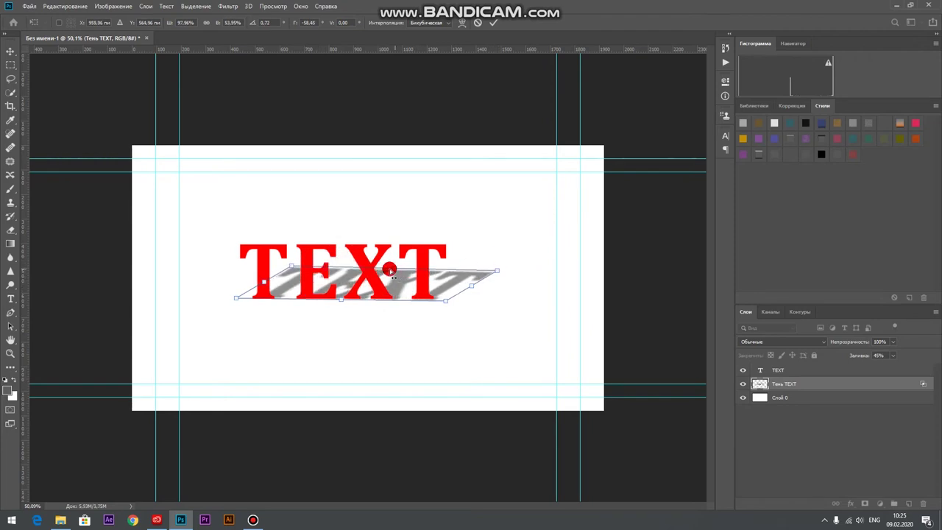
left_click_drag(391, 273, 168, 271)
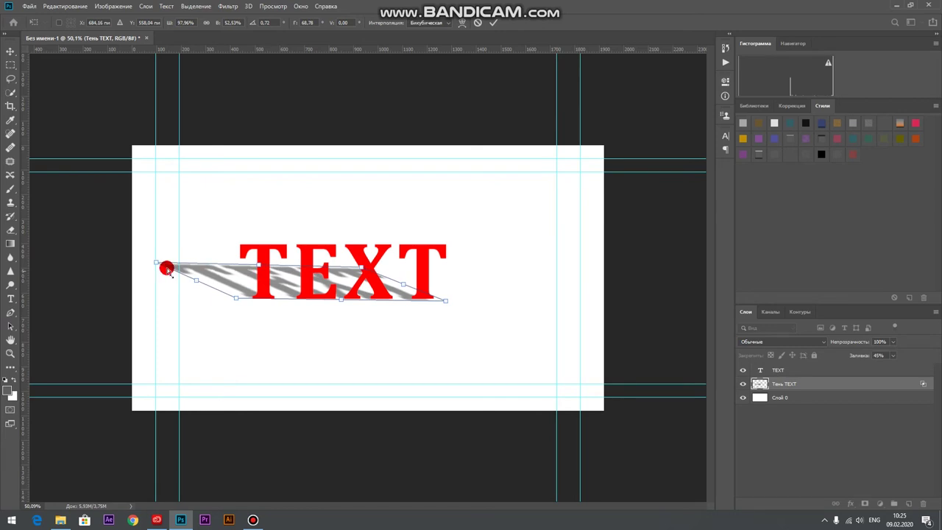
left_click_drag(261, 269, 344, 269)
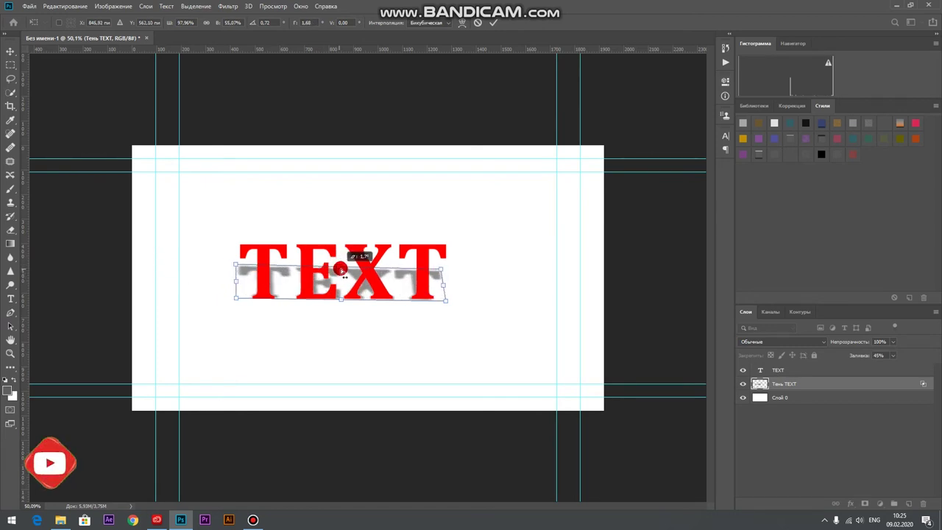
left_click_drag(444, 269, 448, 264)
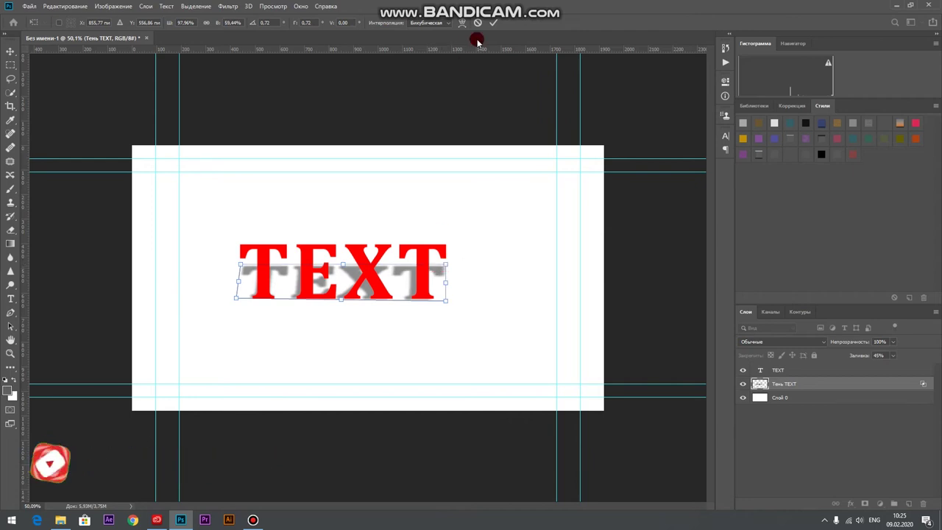
left_click(493, 22)
left_click_drag(352, 277, 347, 275)
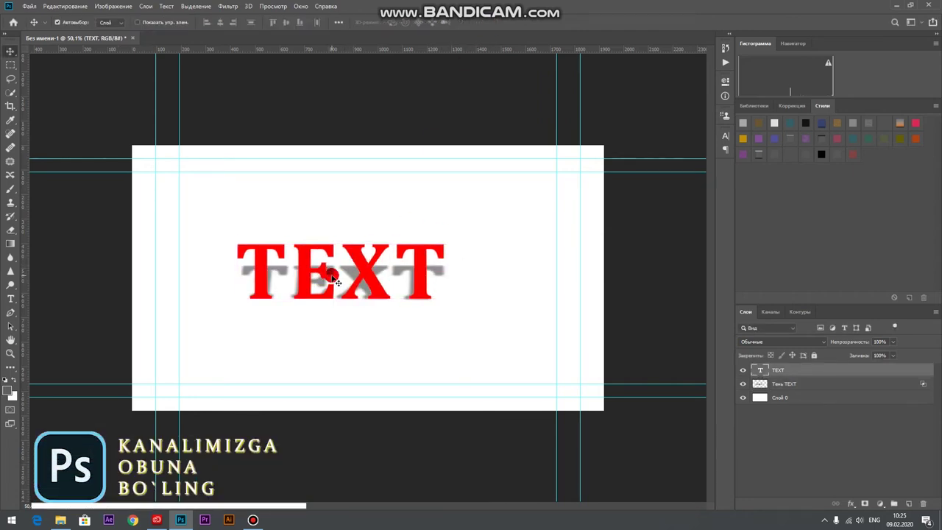
- Distort the Тень TEXT shadow so its top edge leans left from the base of TEXT
left_click(61, 6)
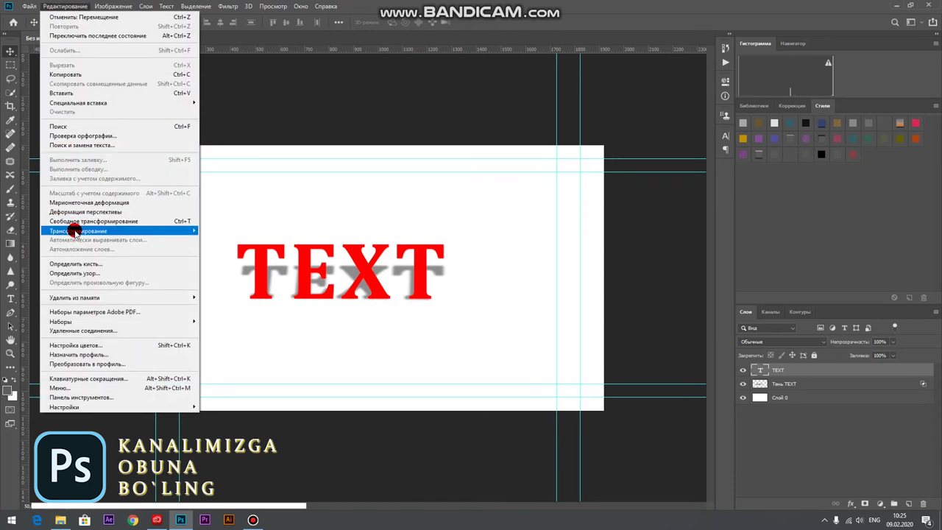
mouse_move(78, 230)
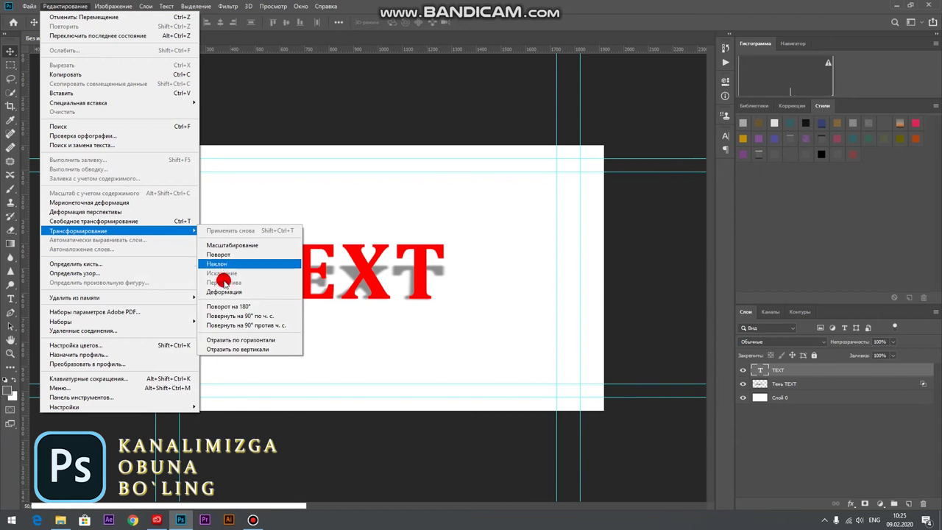
left_click(768, 417)
left_click(790, 383)
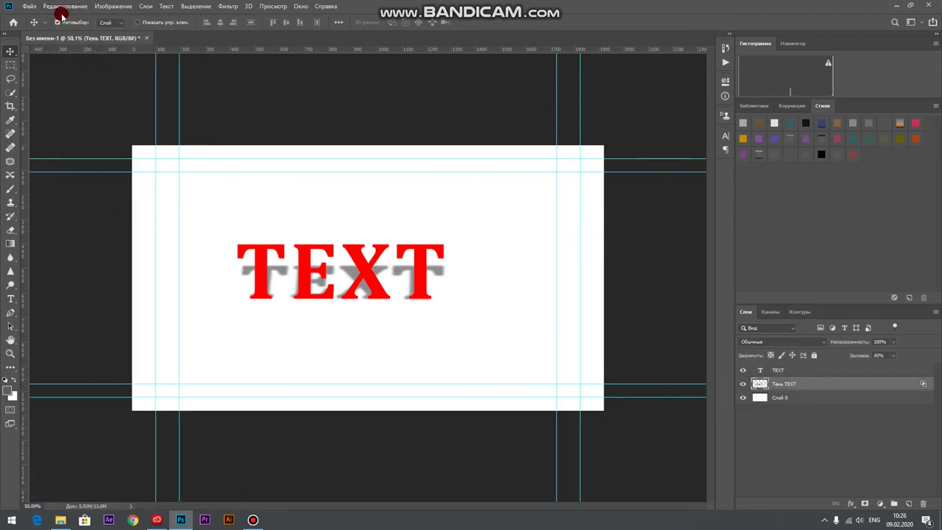
left_click(62, 6)
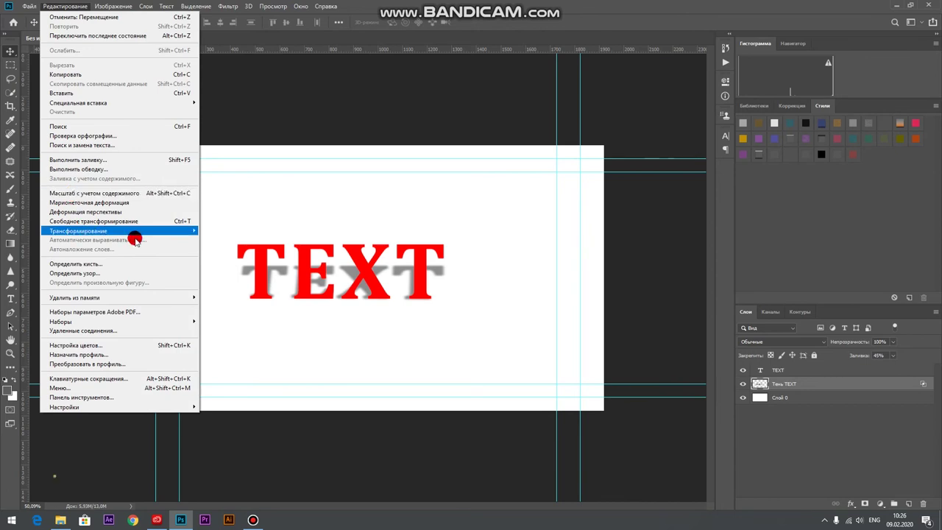
mouse_move(117, 230)
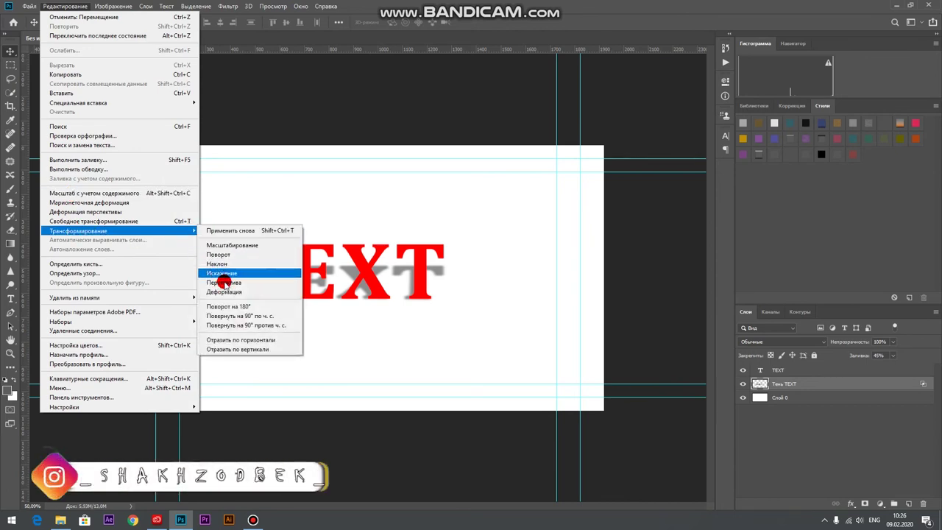
left_click(223, 283)
mouse_move(344, 270)
left_mouse_down()
mouse_move(331, 317)
mouse_move(245, 314)
left_mouse_up()
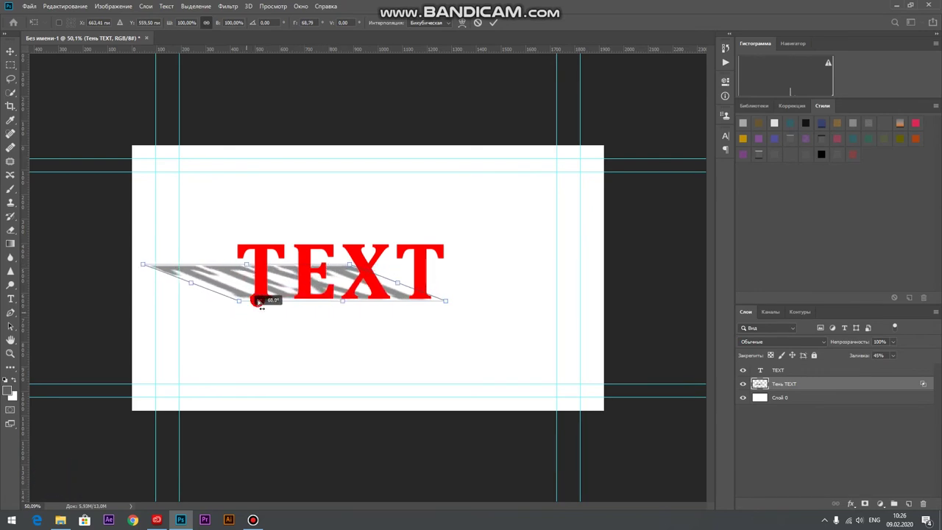
left_click_drag(340, 266, 287, 262)
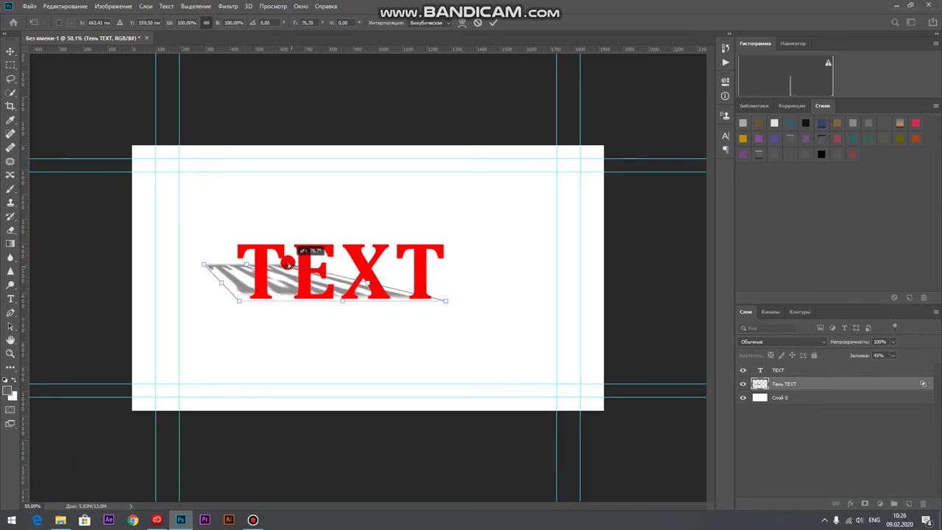
left_click_drag(288, 264, 328, 288)
left_click(493, 23)
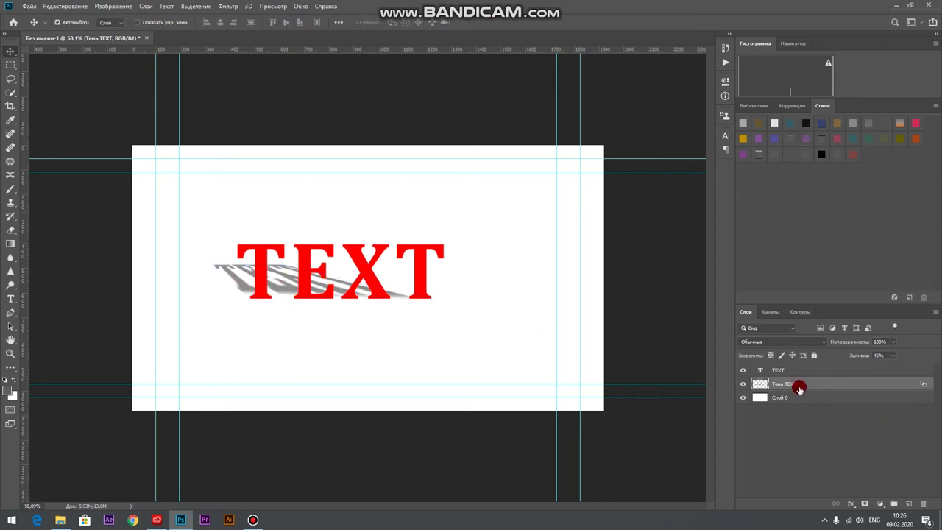
- Shrink the shadow proportionally and move it up under the letters
key("ctrl+t")
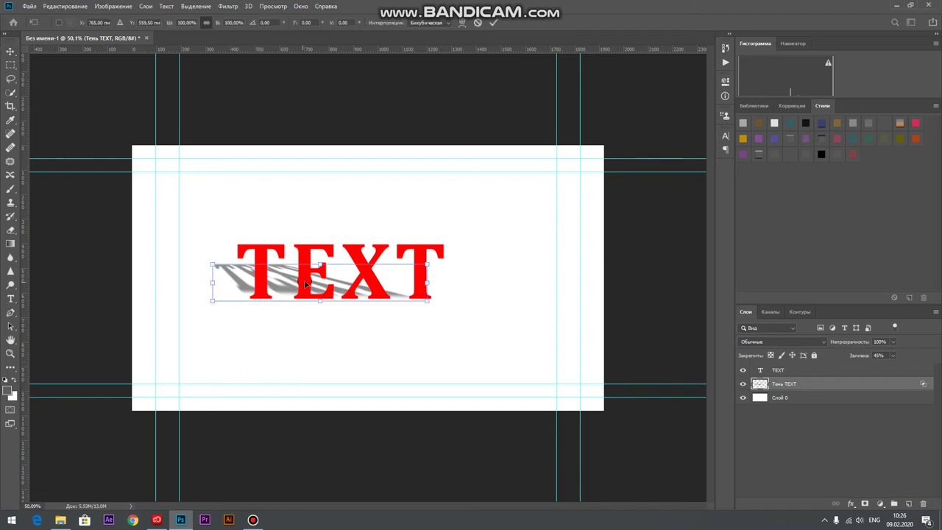
left_click_drag(319, 264, 389, 292)
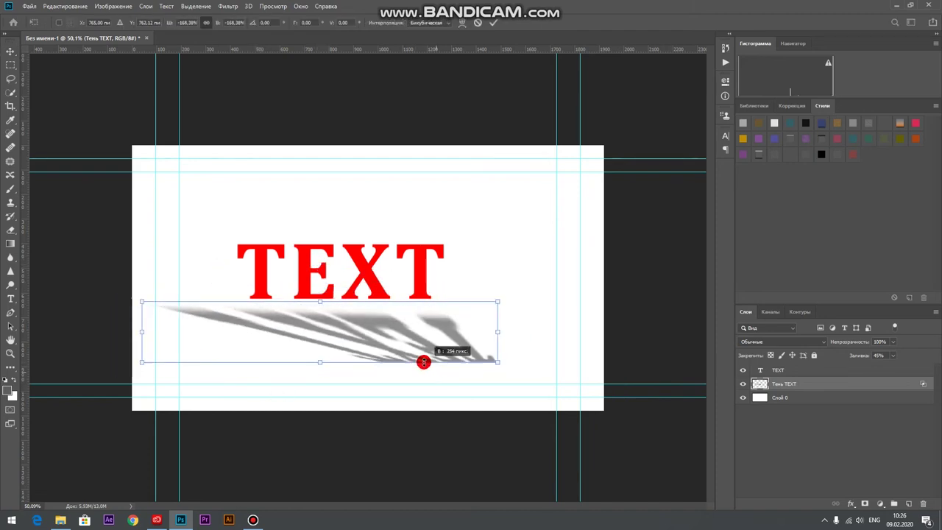
mouse_move(414, 339)
left_mouse_down()
mouse_move(390, 334)
mouse_move(405, 310)
left_mouse_up()
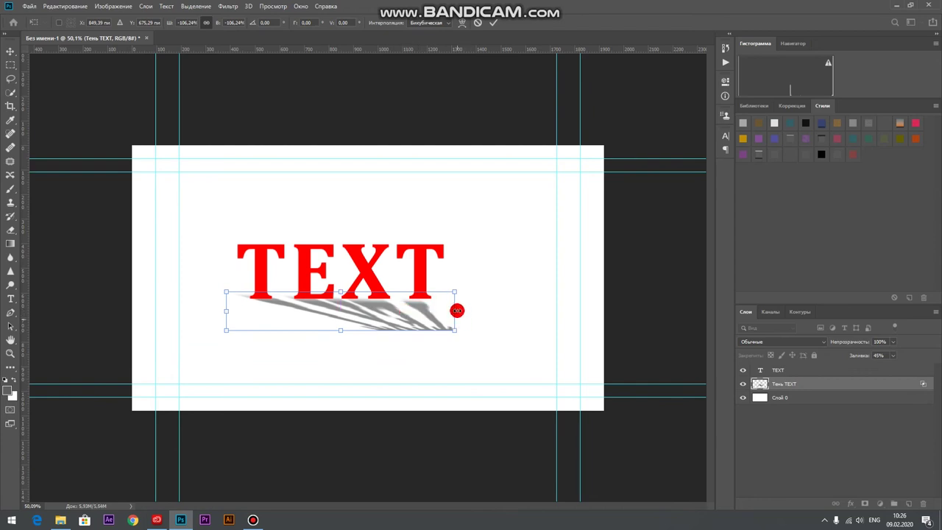
mouse_move(455, 312)
left_mouse_down()
mouse_move(210, 316)
mouse_move(227, 309)
mouse_move(463, 334)
left_mouse_up()
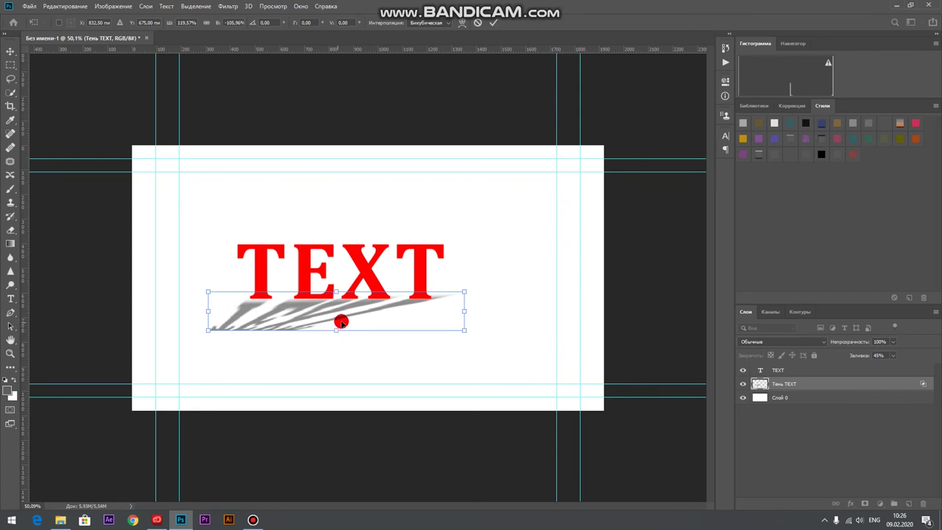
left_click_drag(341, 321, 344, 319)
mouse_move(468, 314)
left_mouse_down()
mouse_move(458, 311)
mouse_move(455, 291)
mouse_move(471, 288)
left_mouse_up()
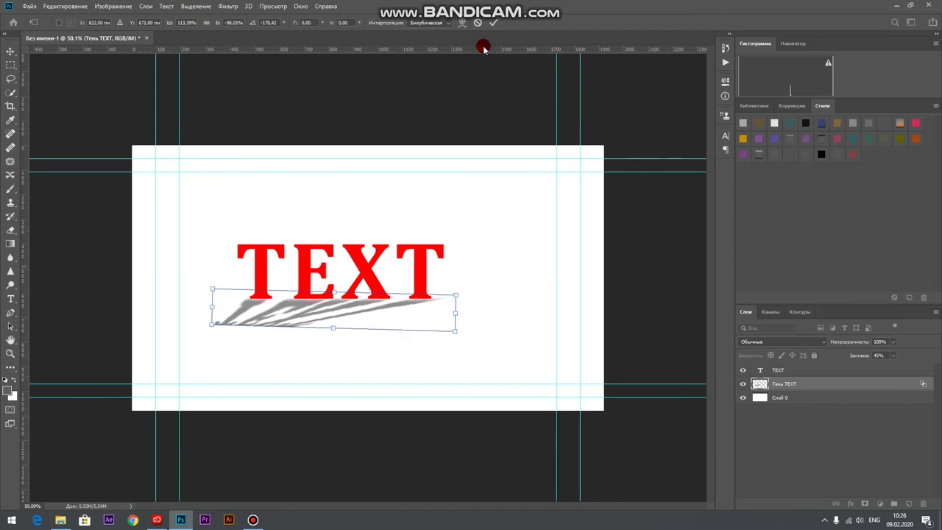
left_click(493, 23)
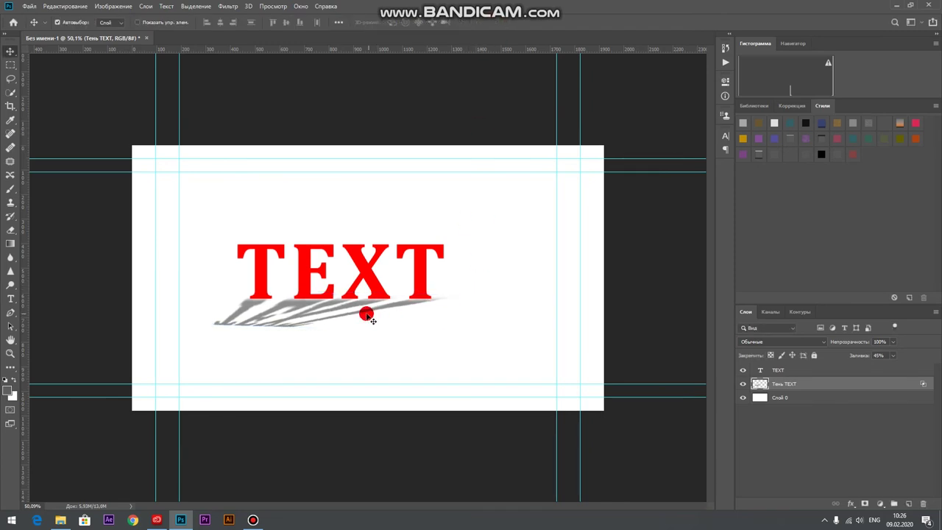
- Enlarge and lengthen the shadow again so it ends behind TEXT
key("ctrl+t")
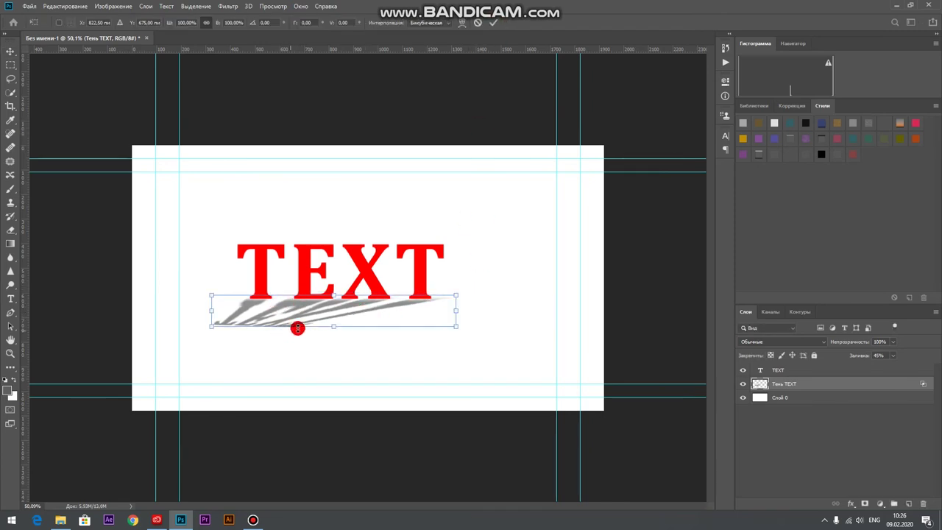
mouse_move(336, 326)
left_mouse_down()
mouse_move(342, 339)
mouse_move(346, 321)
mouse_move(374, 307)
mouse_move(368, 260)
left_mouse_up()
left_click_drag(511, 275, 448, 256)
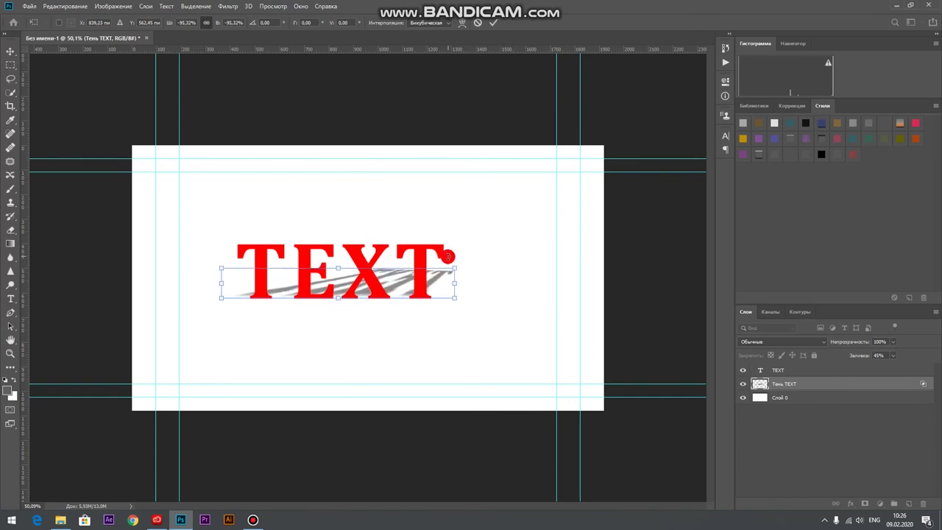
left_click(488, 28)
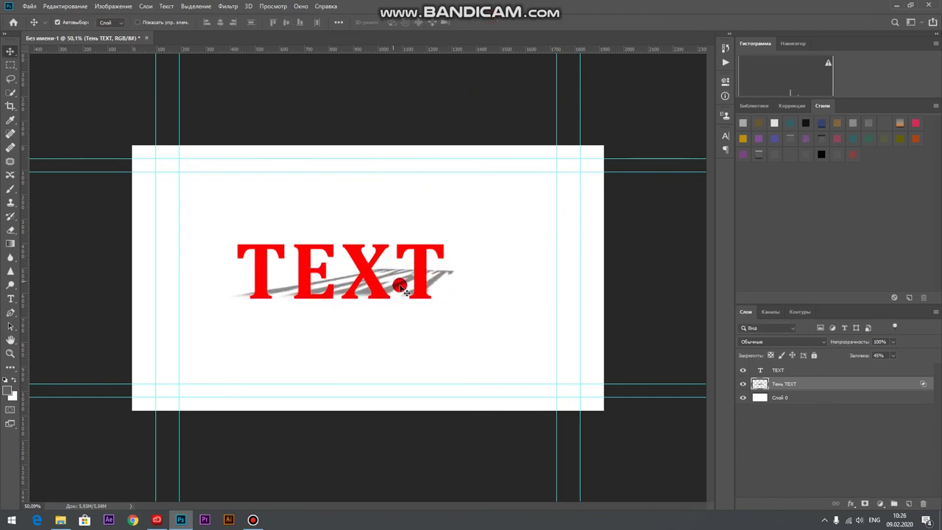
left_click(408, 265)
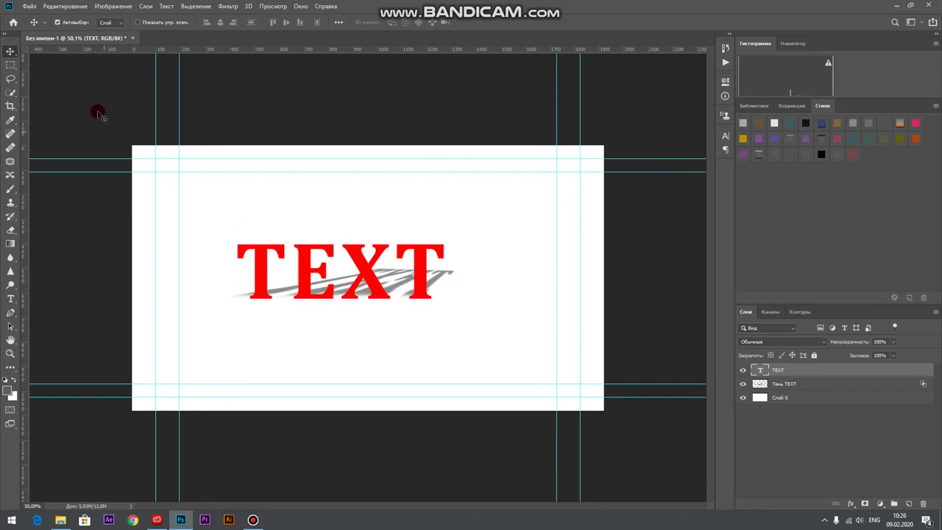
- Warp the Тень TEXT shadow, stretching its top-right corner up behind TEXT
left_click(66, 13)
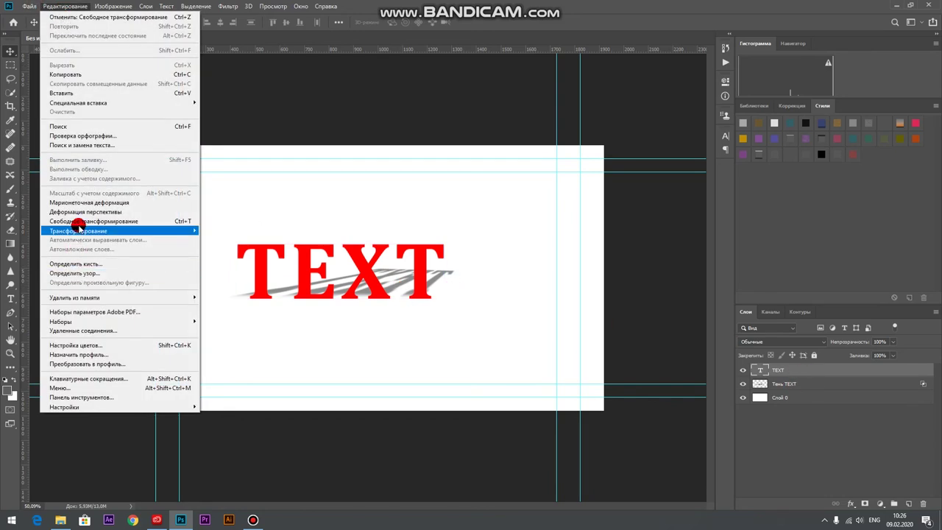
mouse_move(78, 230)
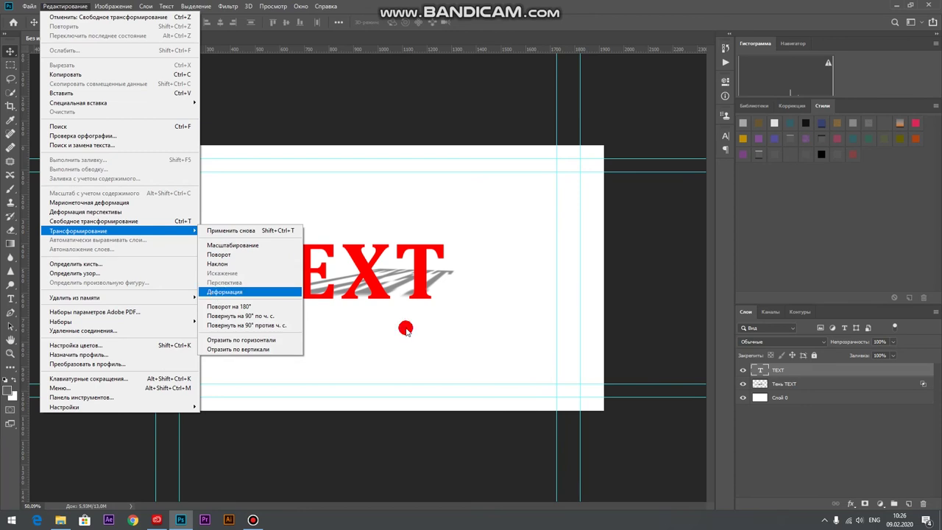
left_click(763, 375)
left_click(780, 383)
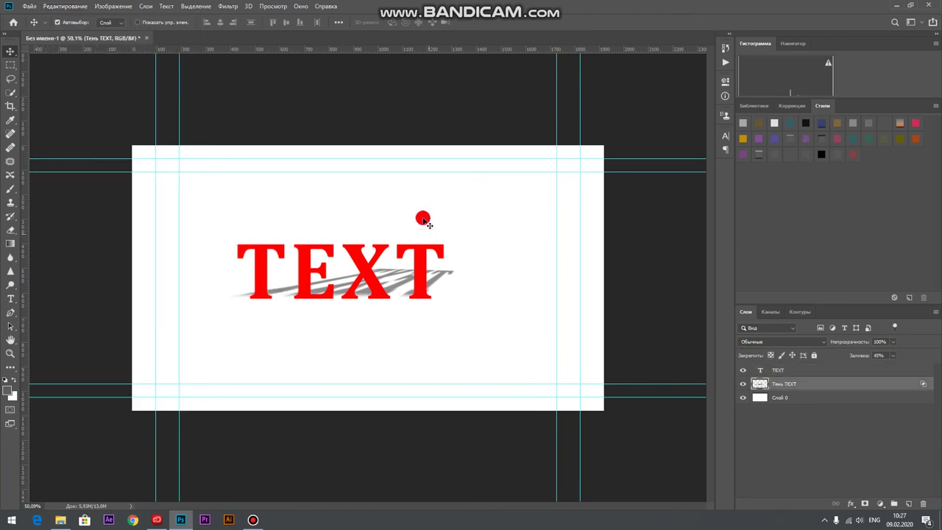
left_click(66, 10)
mouse_move(79, 230)
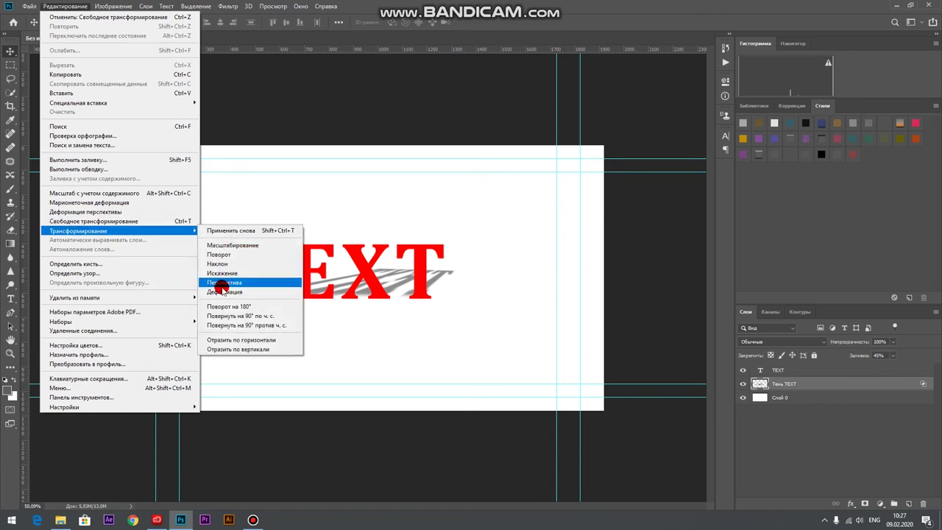
left_click(217, 292)
left_click_drag(378, 271, 348, 261)
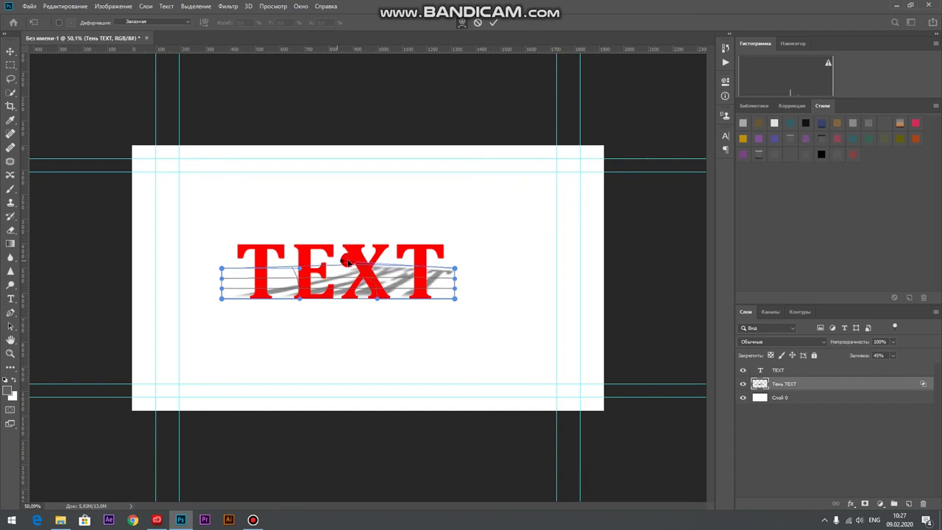
left_click_drag(455, 269, 451, 189)
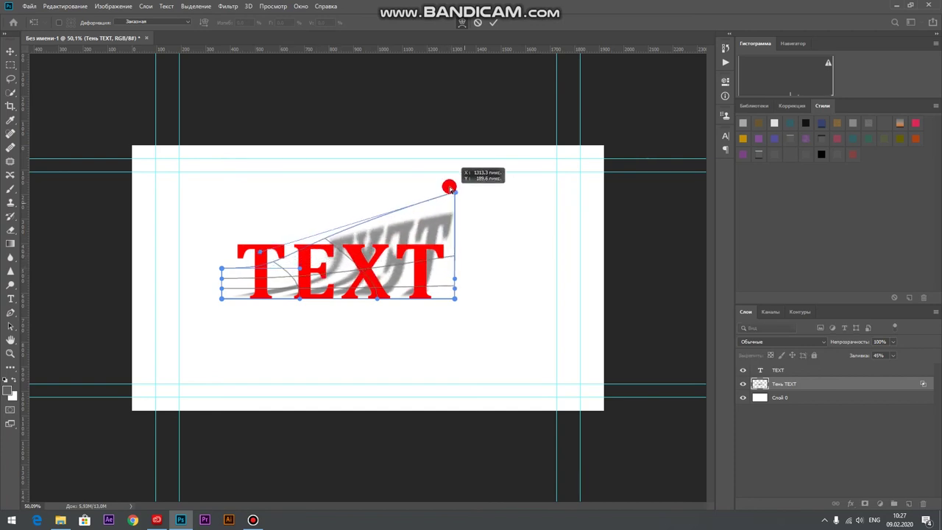
left_click_drag(450, 189, 393, 173)
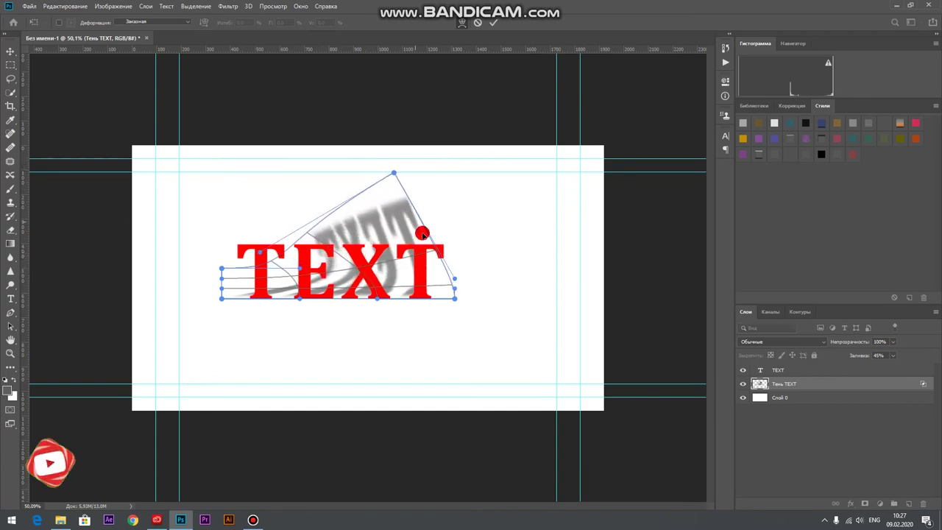
- Curve the shadow's upper and lower edges, pulling the bottom-left corner down, and apply the warp
left_click_drag(454, 278, 593, 227)
mouse_move(279, 257)
left_mouse_down()
mouse_move(341, 260)
mouse_move(308, 203)
left_mouse_up()
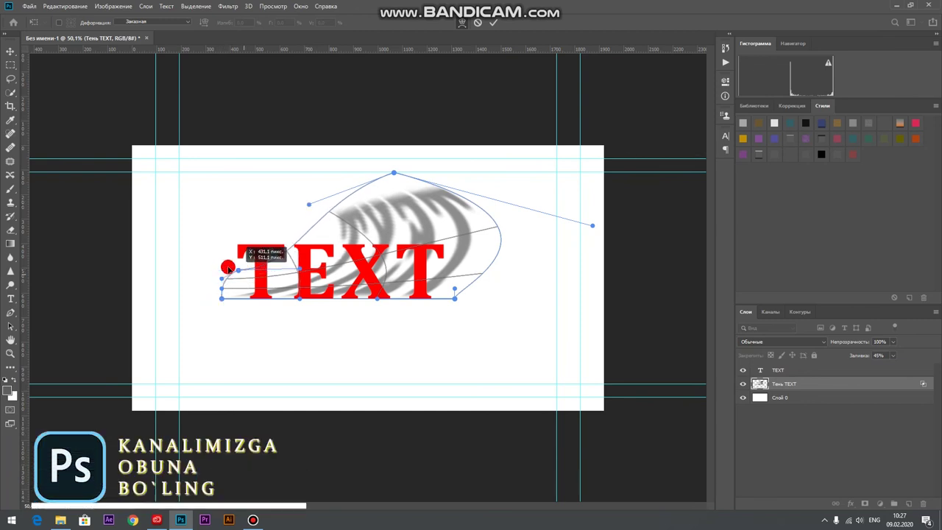
left_click_drag(223, 270, 216, 258)
left_click_drag(223, 300, 200, 363)
left_click_drag(283, 318, 261, 298)
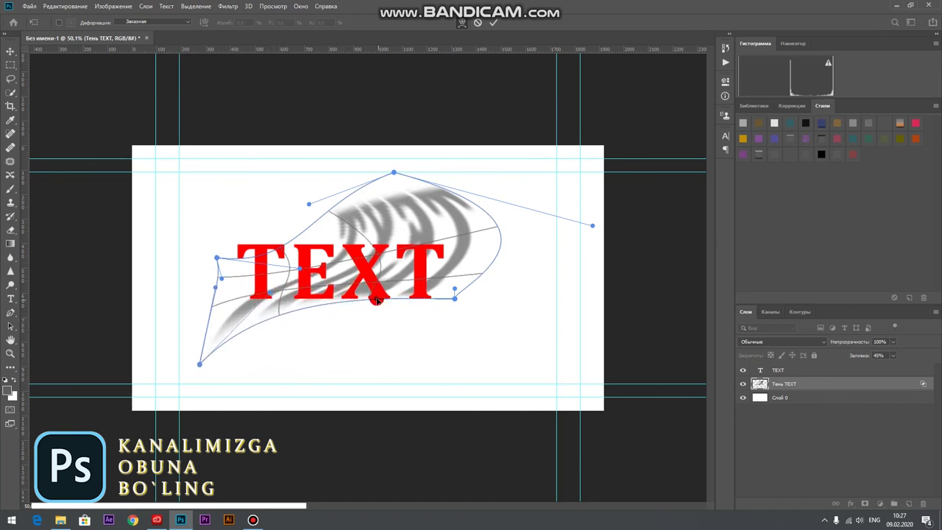
left_click_drag(376, 300, 391, 317)
left_click_drag(455, 298, 456, 313)
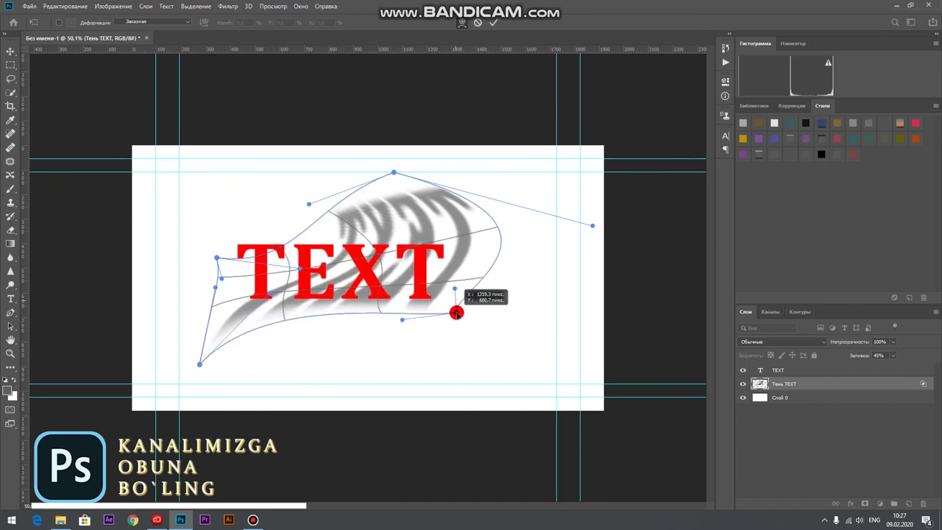
left_click(493, 22)
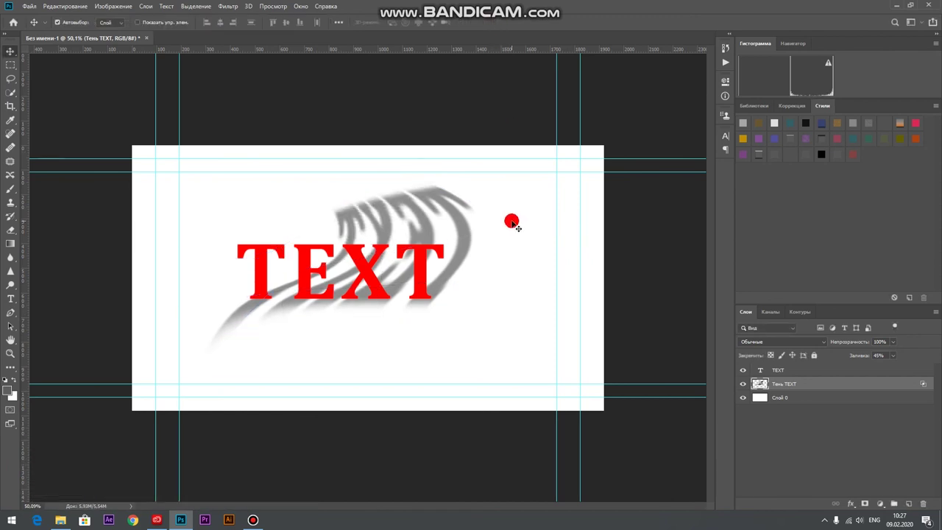
key("ctrl+minus")
key("ctrl+minus")
mouse_move(385, 240)
left_mouse_down()
mouse_move(378, 237)
mouse_move(392, 248)
left_mouse_up()
key("ctrl+minus")
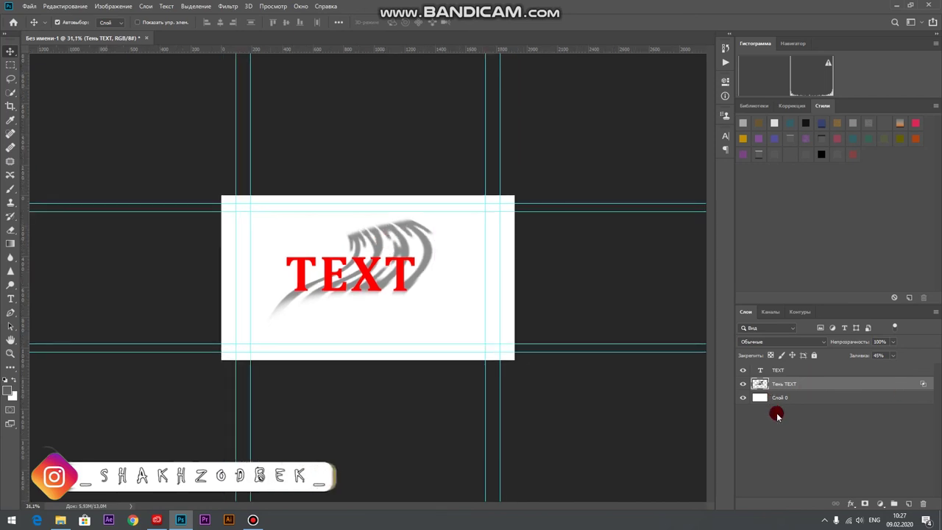
left_click(777, 415)
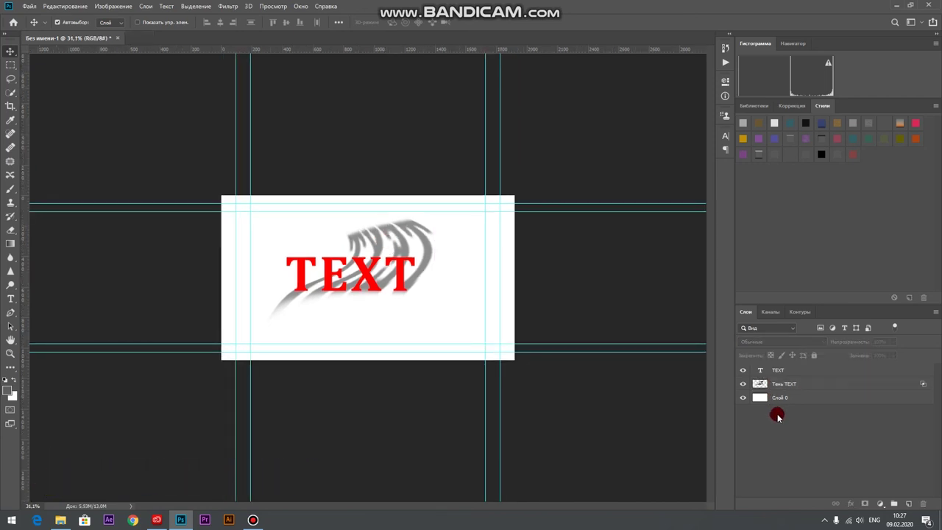